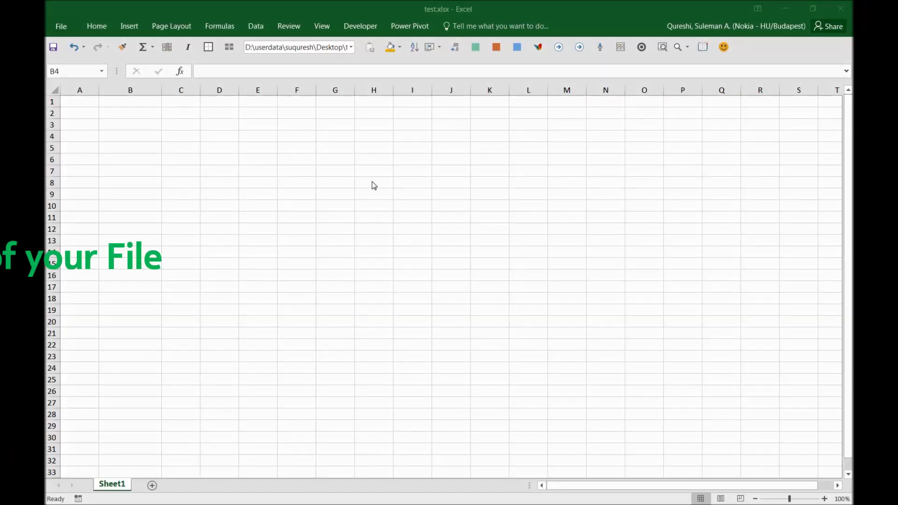
# - Enter =CELL("filename") in B4 to show the file path, and widen column B to fit it
pyautogui.click(132, 136)
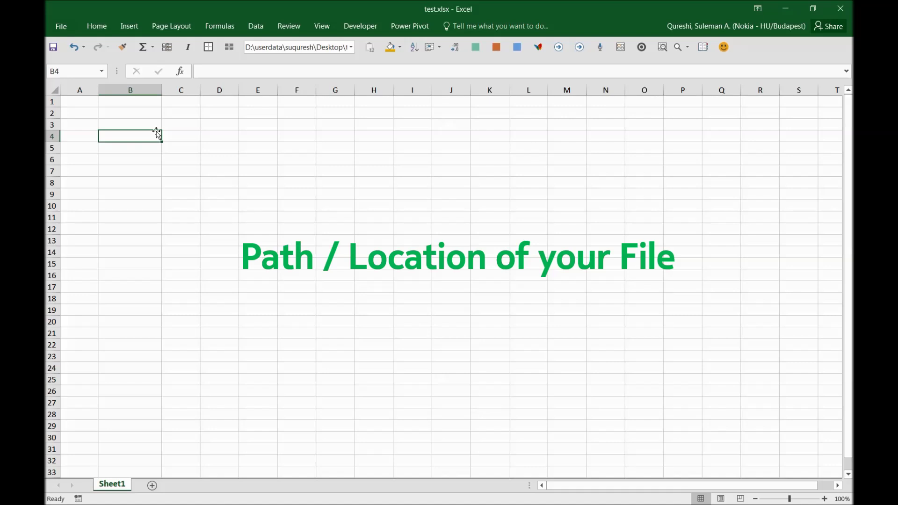
pyautogui.write('=')
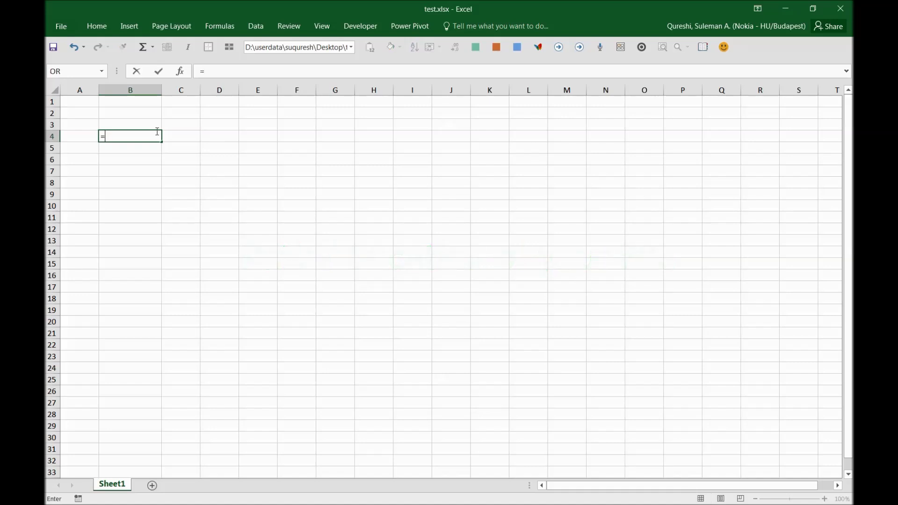
pyautogui.write('cell')
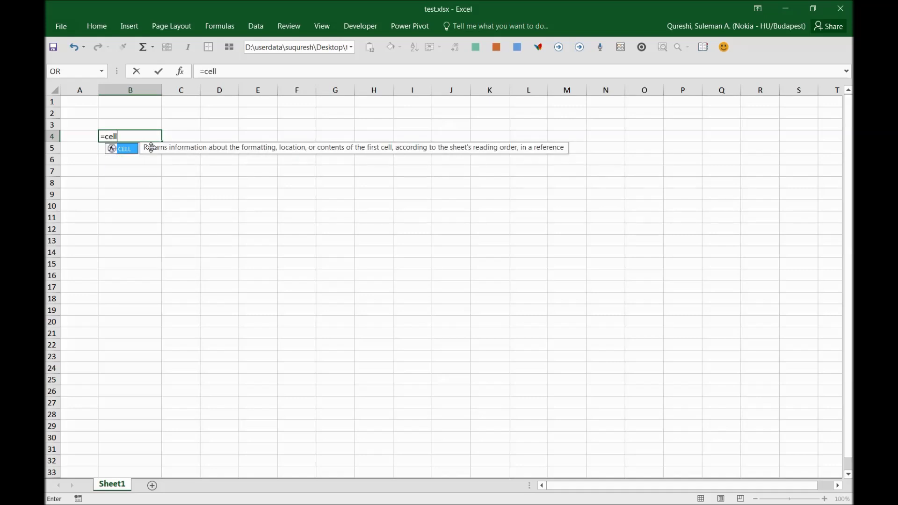
pyautogui.click(148, 149)
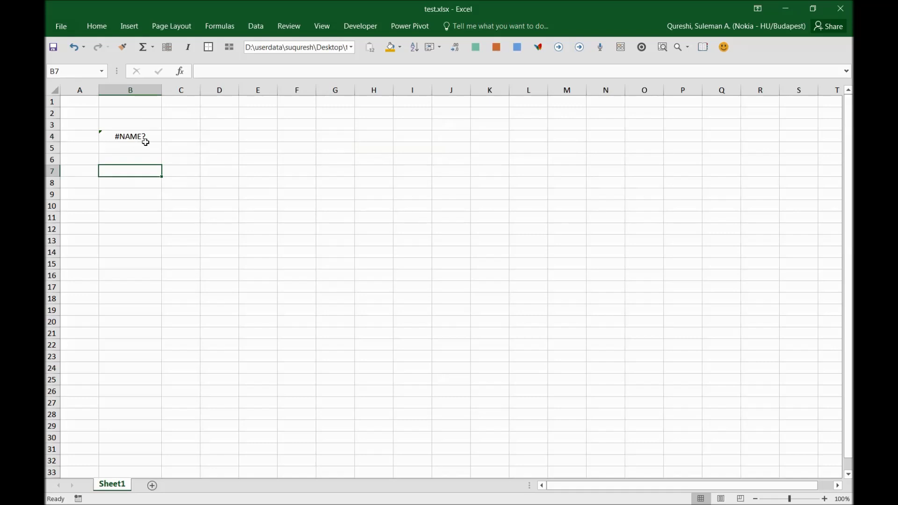
pyautogui.scroll(4, 146, 142)
pyautogui.click(183, 171)
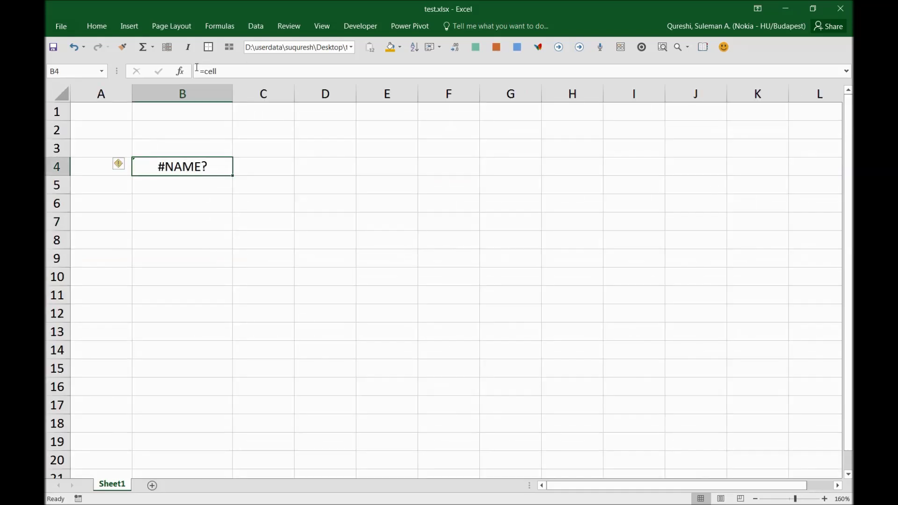
pyautogui.click(219, 71)
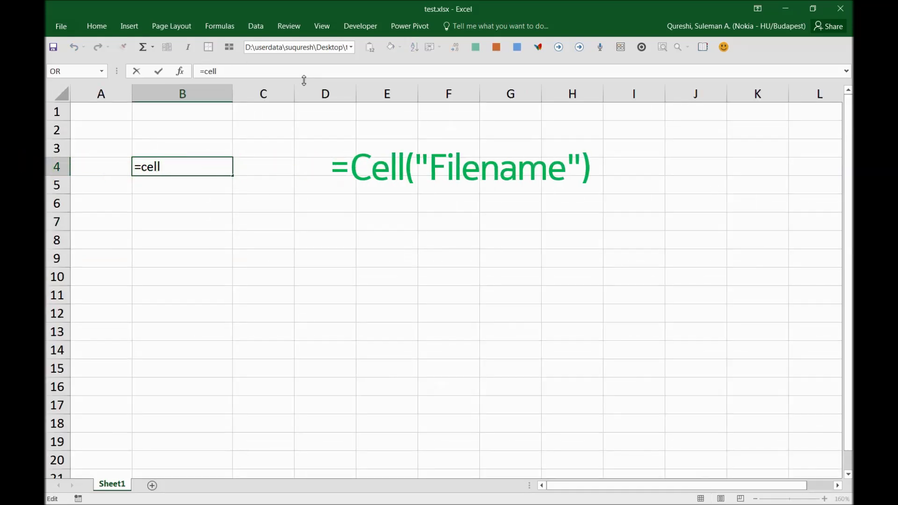
pyautogui.write('(')
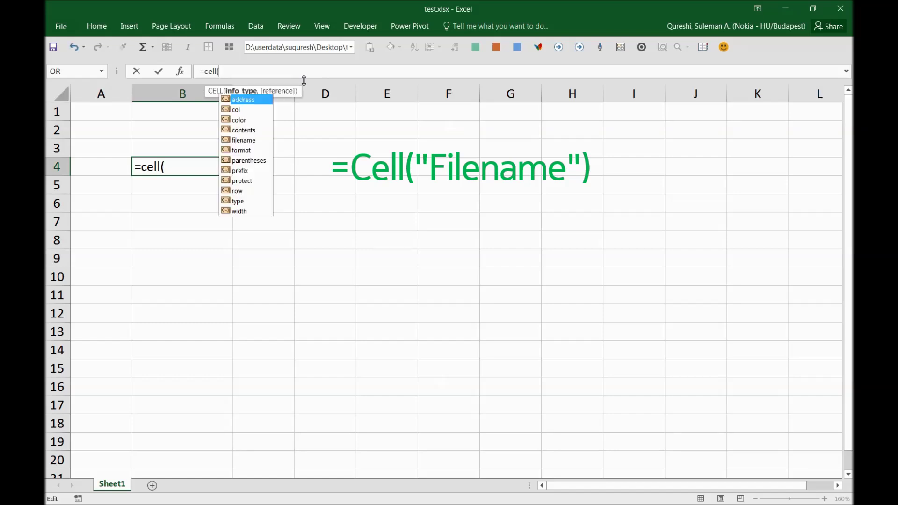
pyautogui.write('"filename"')
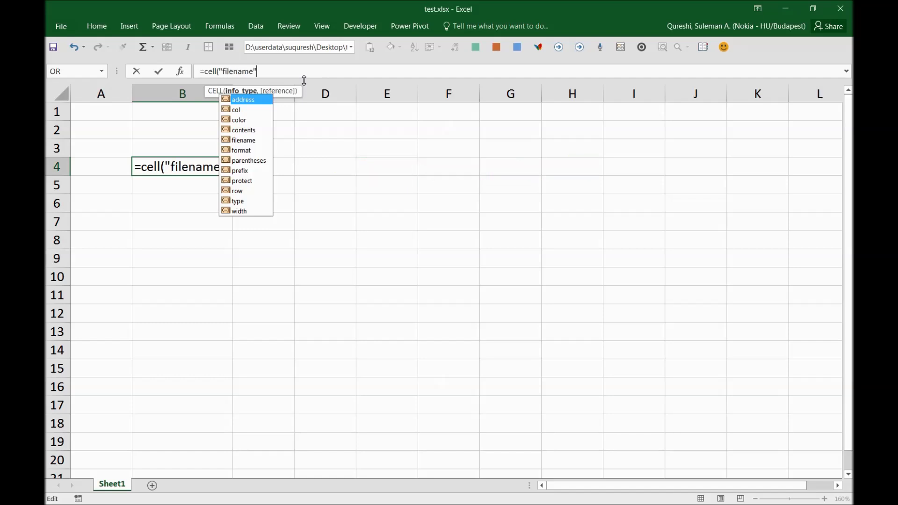
pyautogui.write(')')
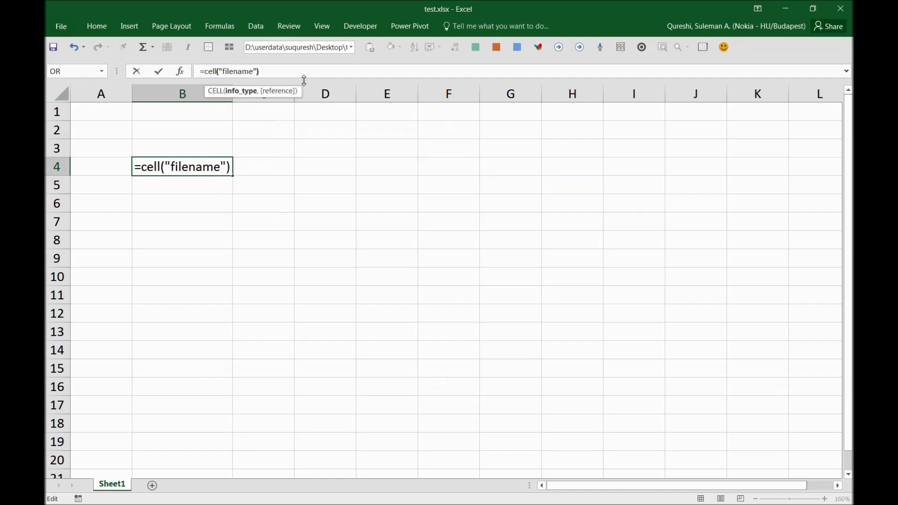
pyautogui.press('Return')
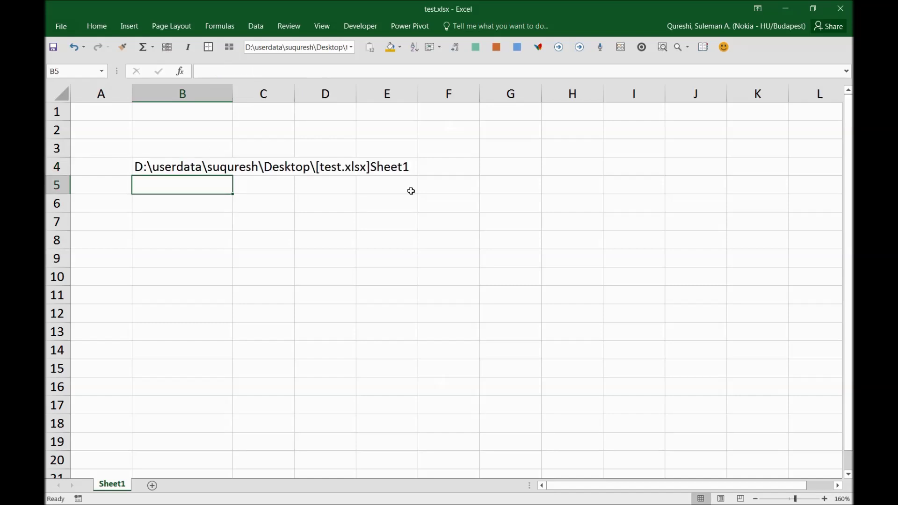
pyautogui.click(163, 173)
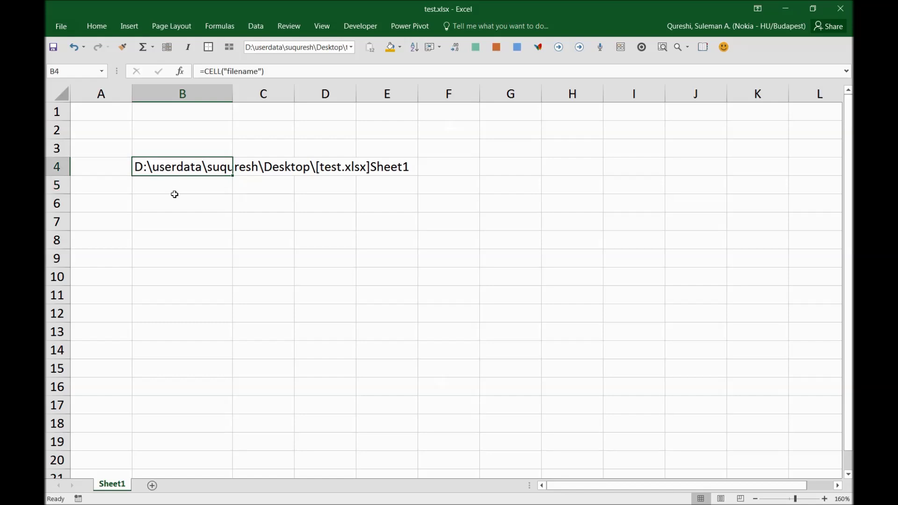
pyautogui.doubleClick(232, 94)
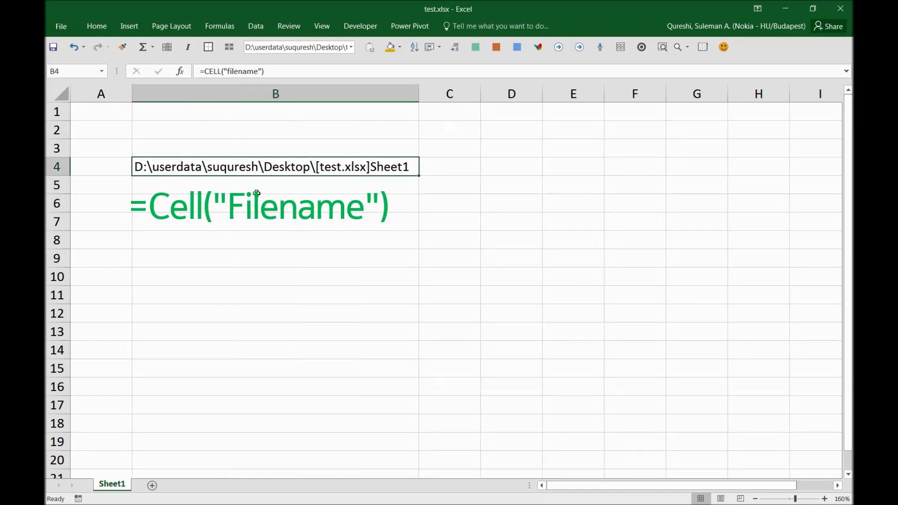
# - Replace B4's filename argument with =VLOOKUP( and insert its argument-name placeholders with Ctrl+Shift+A
pyautogui.click(222, 71)
pyautogui.moveTo(223, 72); pyautogui.dragTo(264, 71)
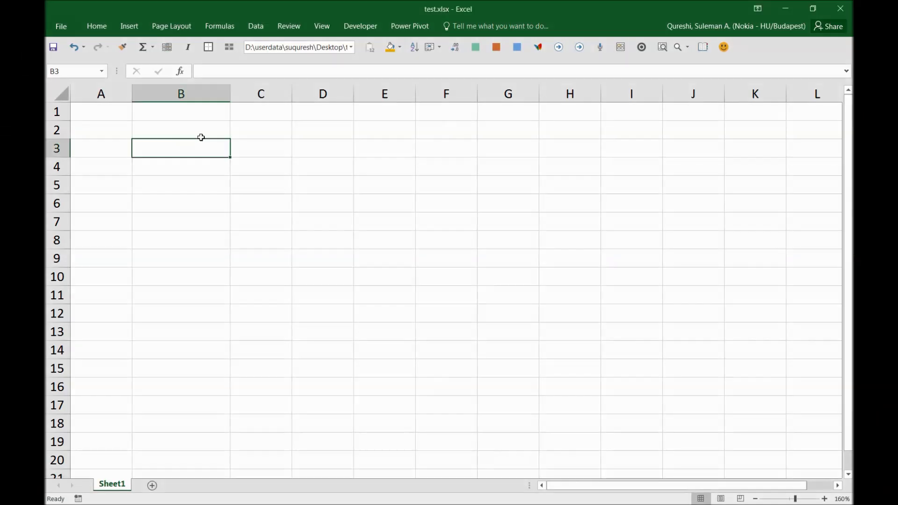
pyautogui.write('=vlookup')
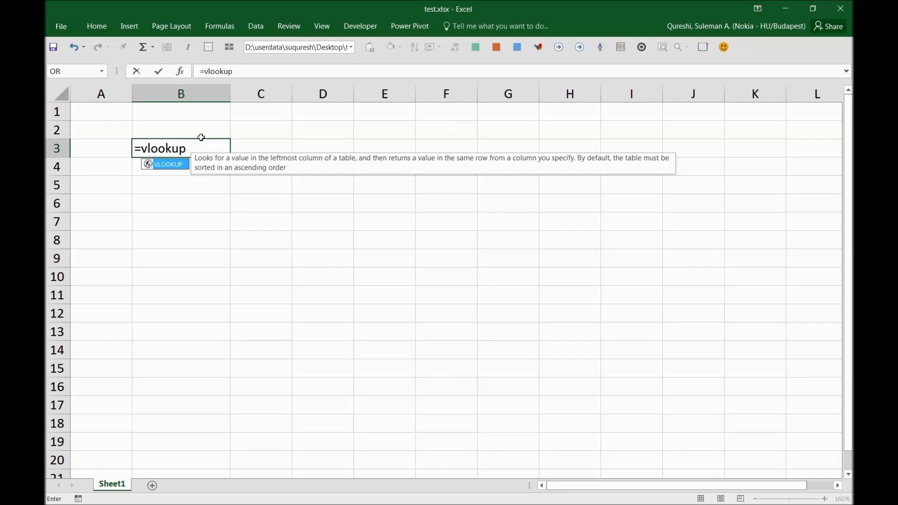
pyautogui.write('(')
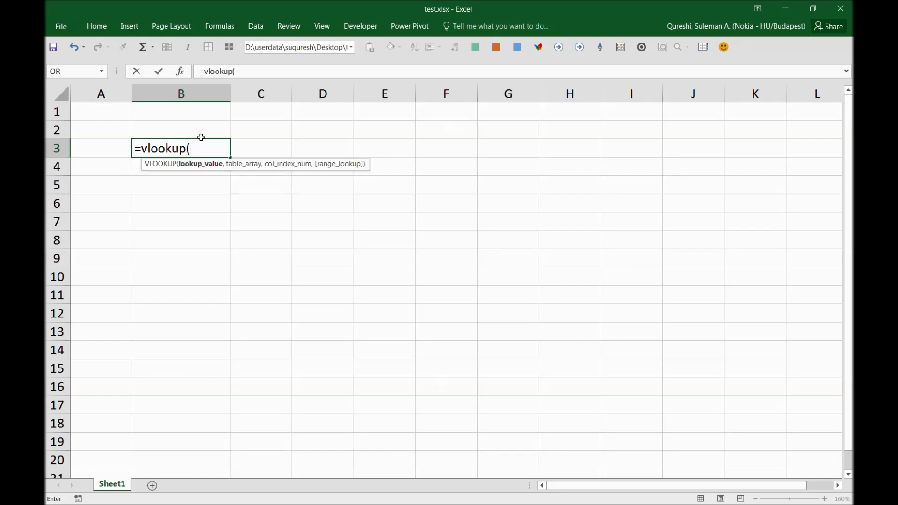
pyautogui.hotkey('ctrl', 'shift', 'a')
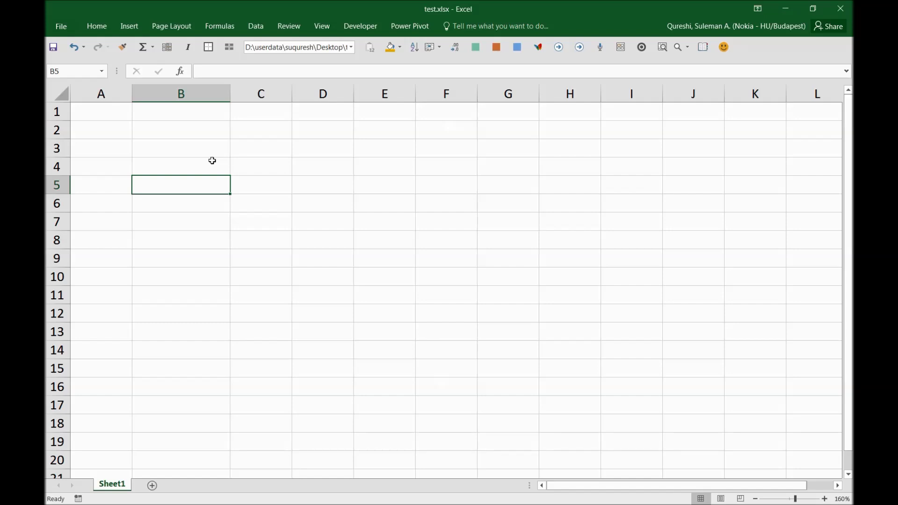
# - Put 1, 2 and abc in B2:B4 and enter =SUM(B2:B3)*B4 in B5, which returns #VALUE!
pyautogui.hotkey('ctrl', 'z')
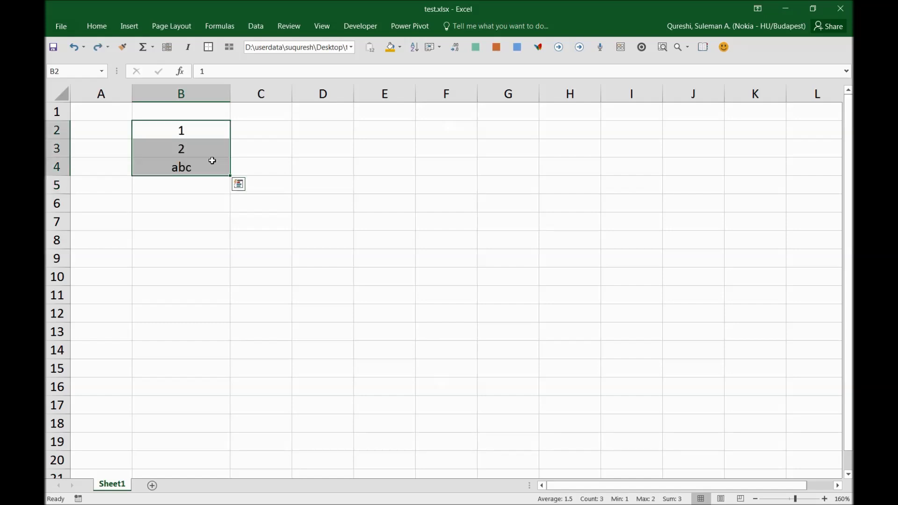
pyautogui.hotkey('ctrl', 'z')
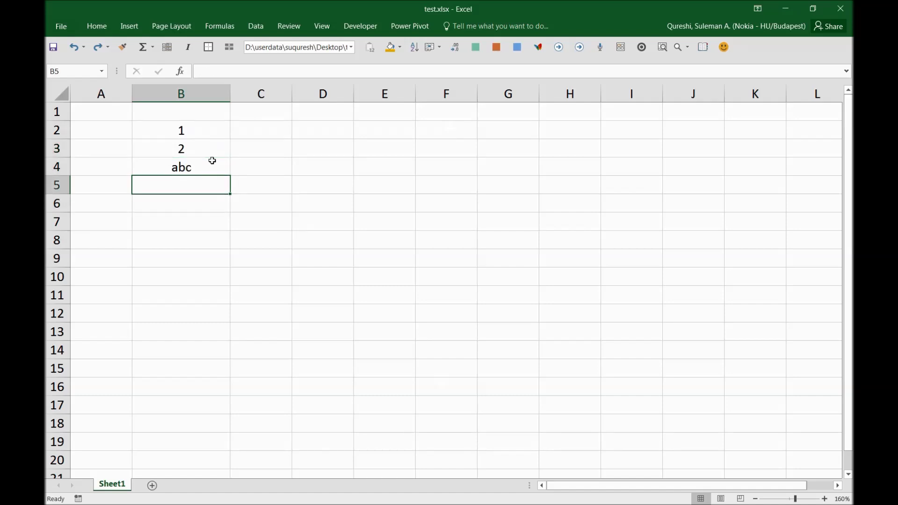
pyautogui.write('=sum(')
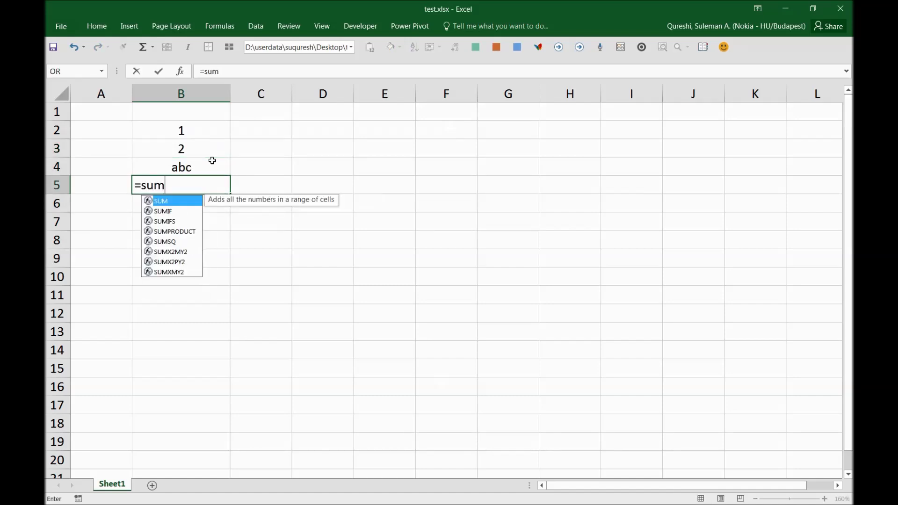
pyautogui.press('Up')
pyautogui.press('Up')
pyautogui.hotkey('shift', 'Up')
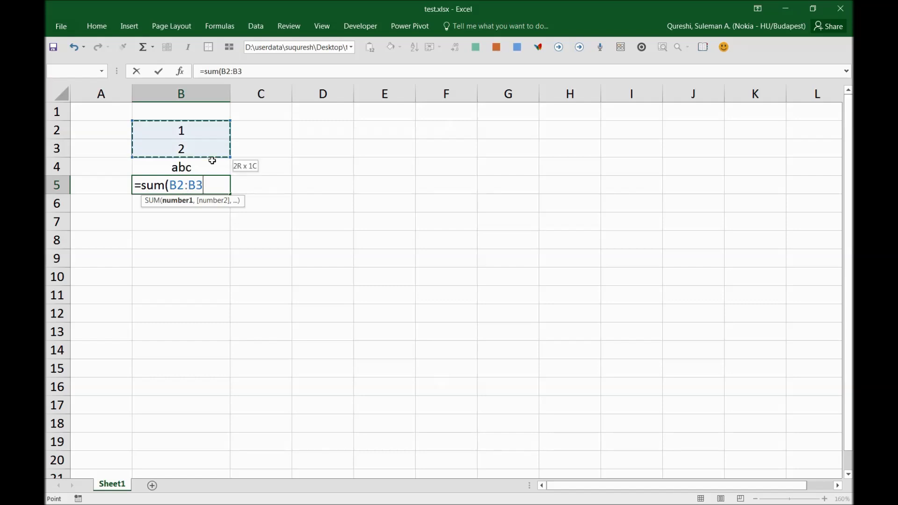
pyautogui.write(')*')
pyautogui.click(211, 162)
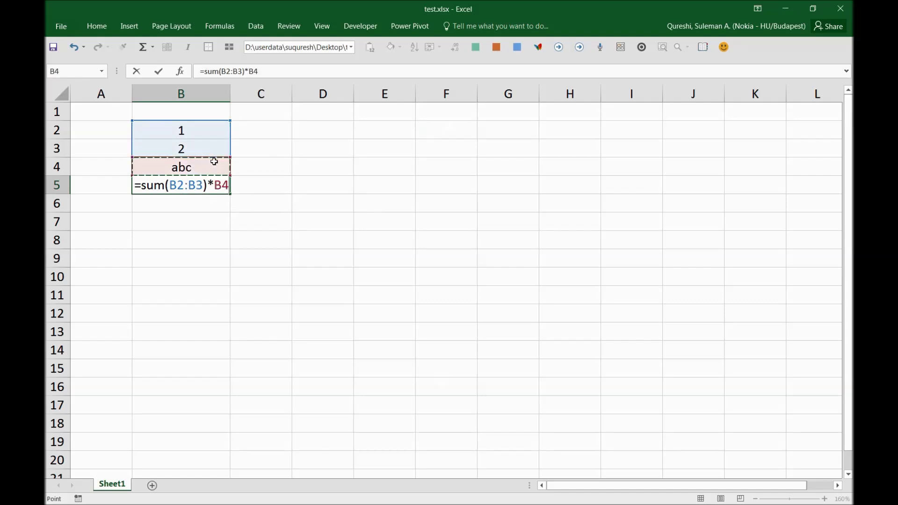
pyautogui.press('Return')
pyautogui.press('Up')
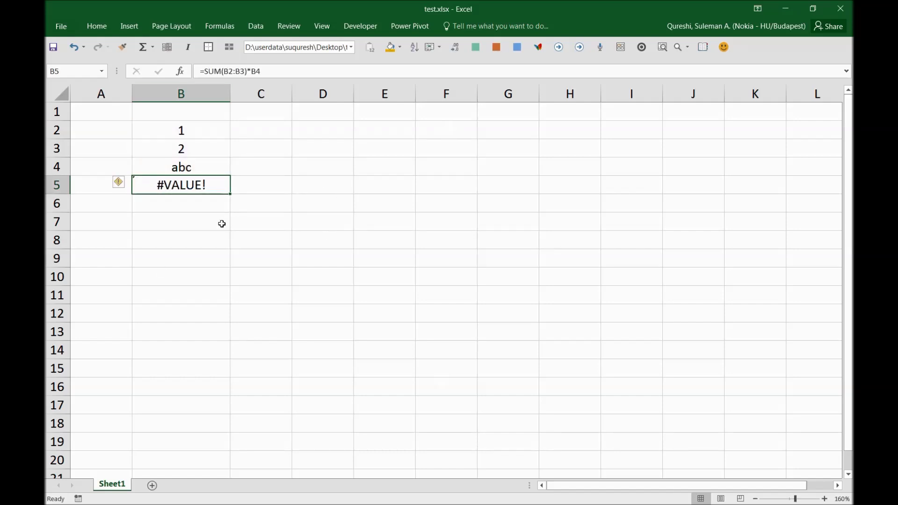
pyautogui.click(212, 27)
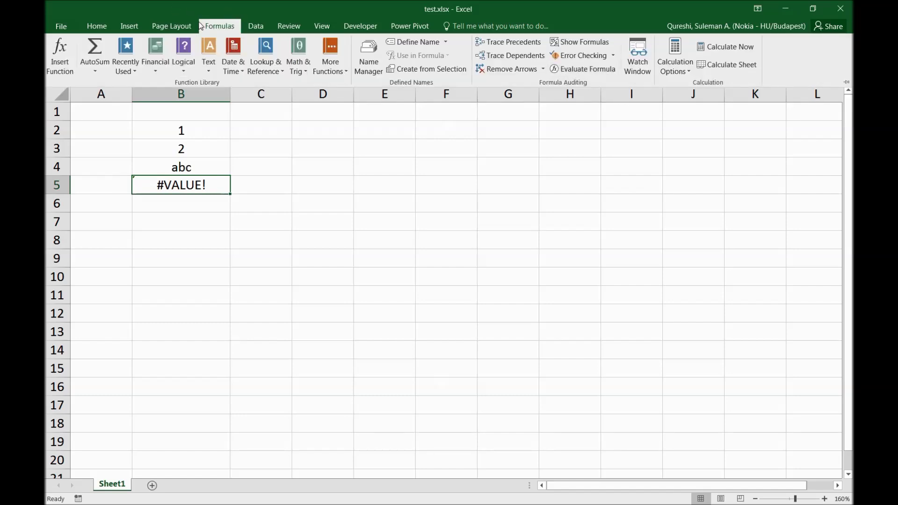
# - Run Evaluate Formula on B5: SUM becomes 3, B4 becomes abc, result #VALUE!
pyautogui.click(217, 28)
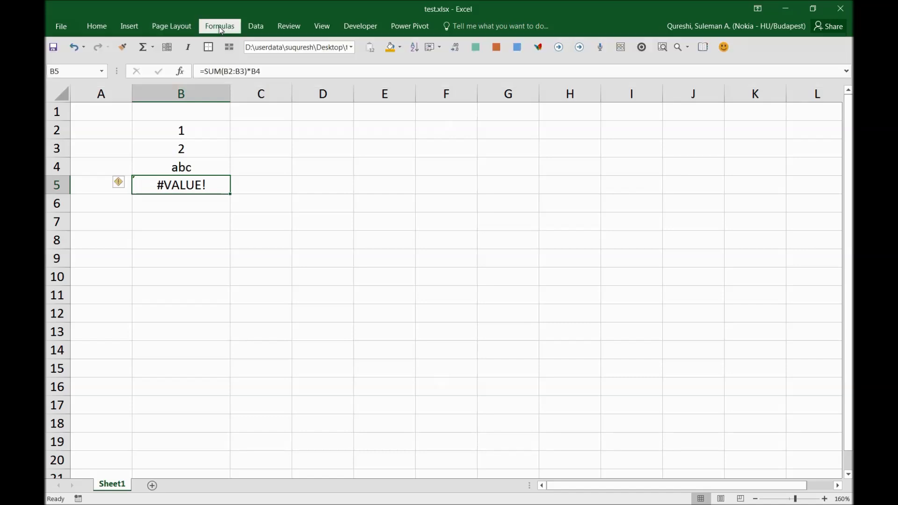
pyautogui.click(217, 28)
pyautogui.click(583, 75)
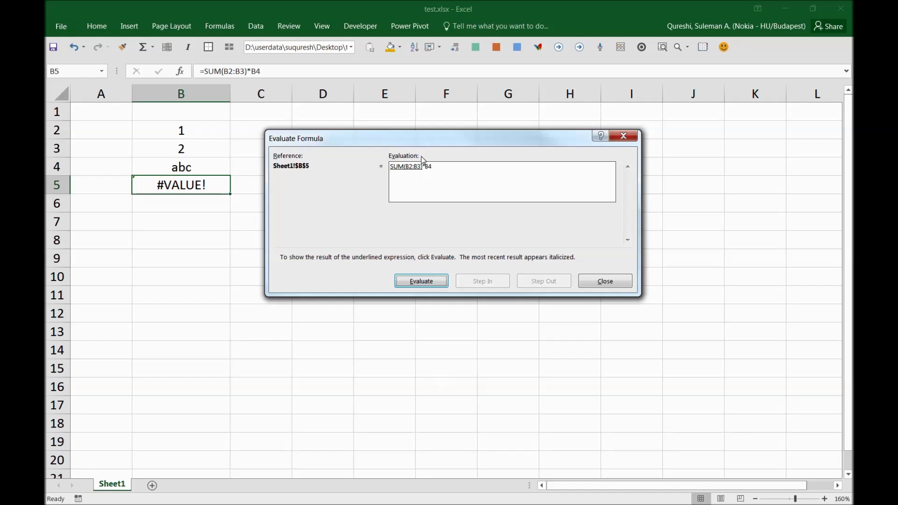
pyautogui.moveTo(441, 143); pyautogui.dragTo(410, 145)
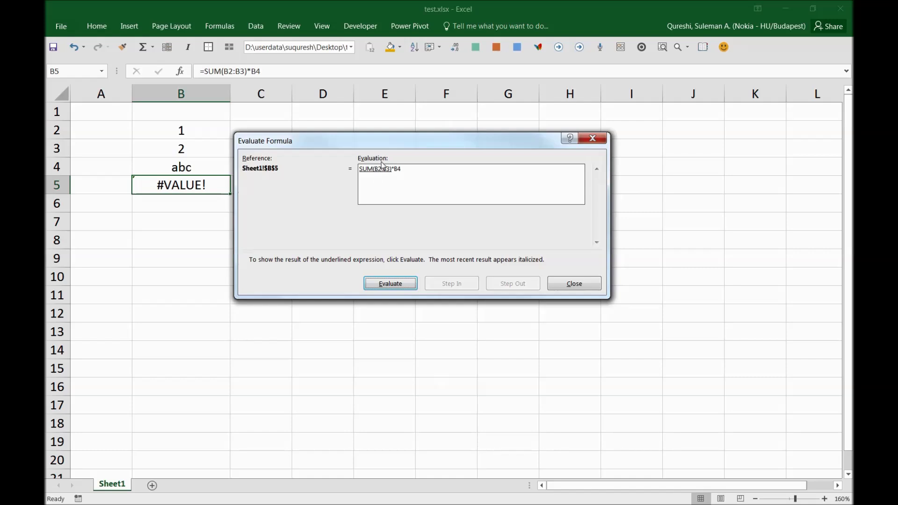
pyautogui.click(392, 290)
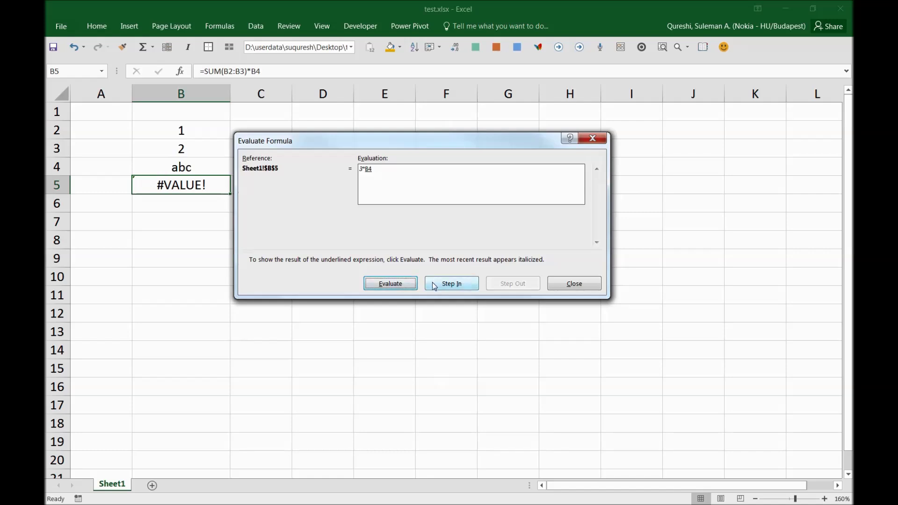
pyautogui.click(408, 289)
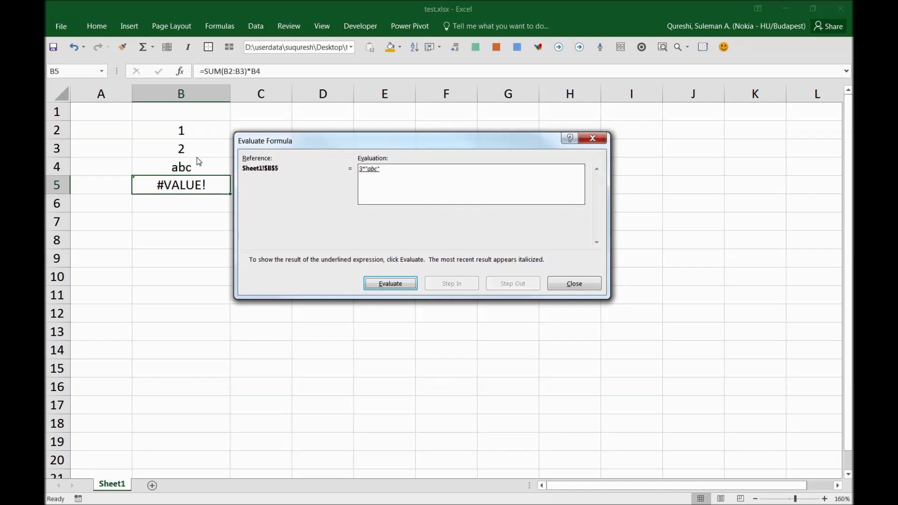
pyautogui.click(406, 287)
# - Re-evaluate B5, stepping into the B4 reference and back out to #VALUE!, then close the evaluator
pyautogui.click(402, 286)
pyautogui.click(390, 284)
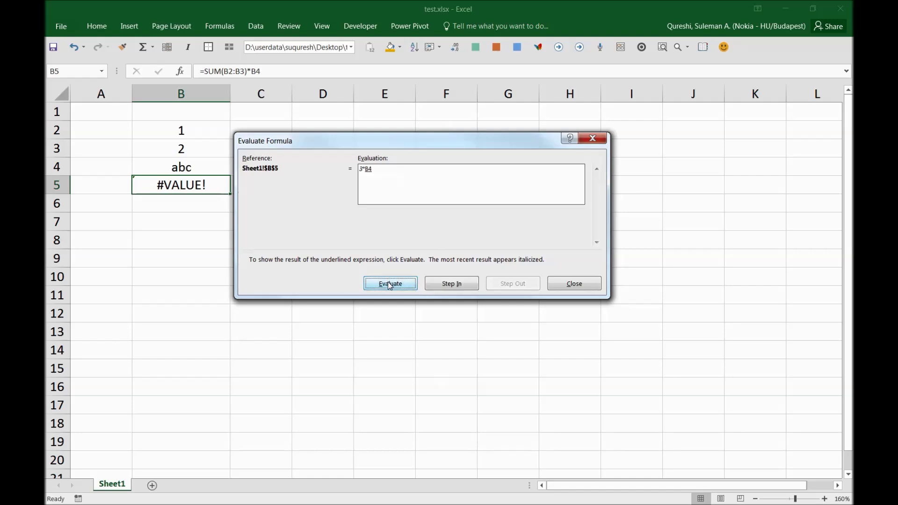
pyautogui.click(471, 287)
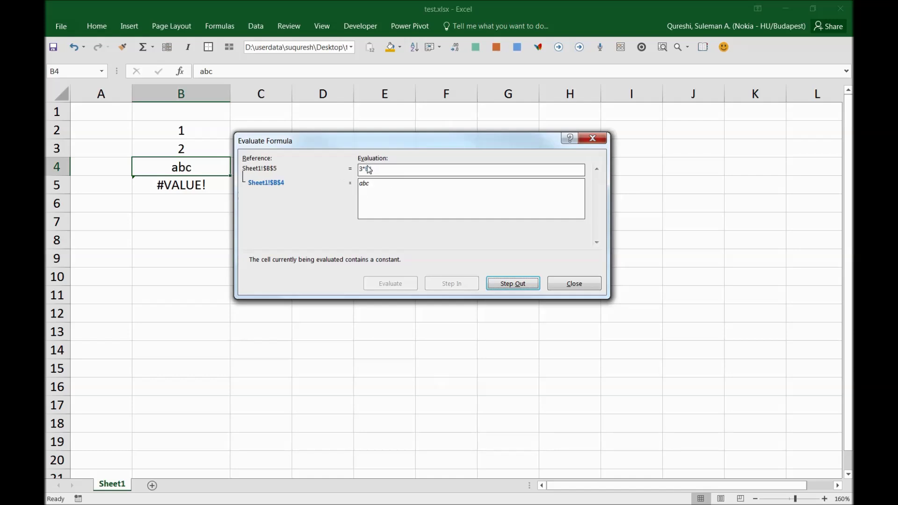
pyautogui.click(511, 283)
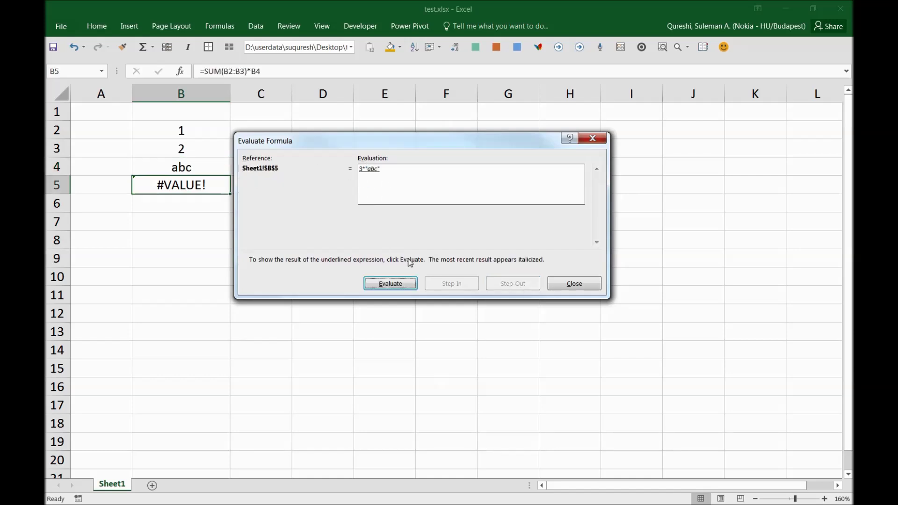
pyautogui.click(410, 282)
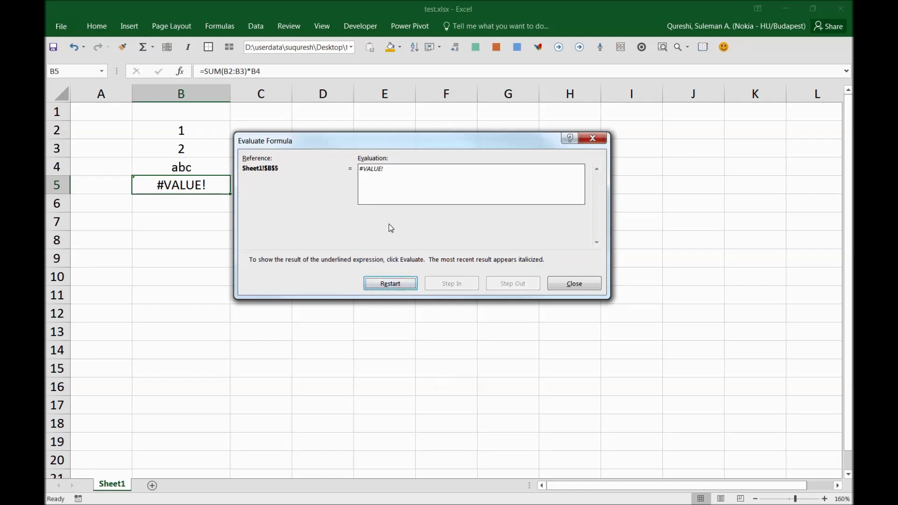
pyautogui.click(566, 284)
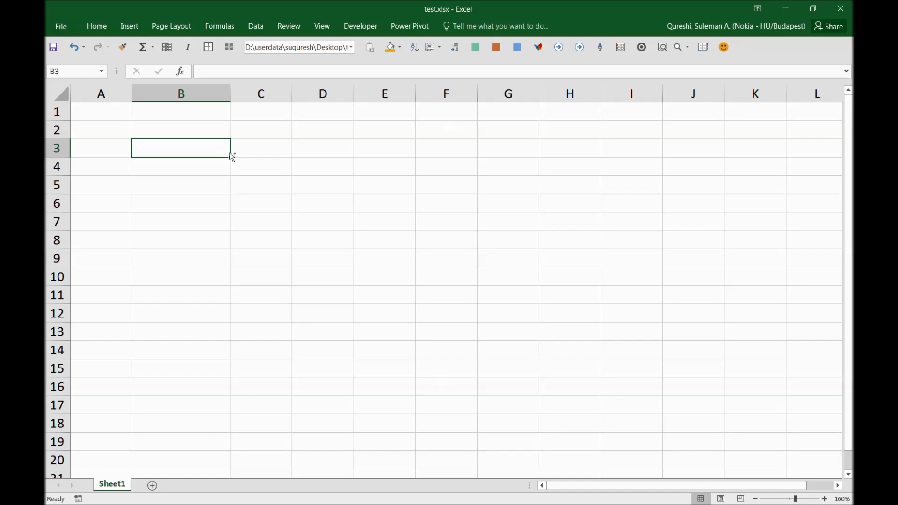
# - Restore row 1's numbers and enter =LOOKUP(1E100,1:1) in B4, returning row 1's last value, 9999
pyautogui.hotkey('ctrl', 'z')
pyautogui.press('Down')
pyautogui.press('Down')
pyautogui.press('Down')
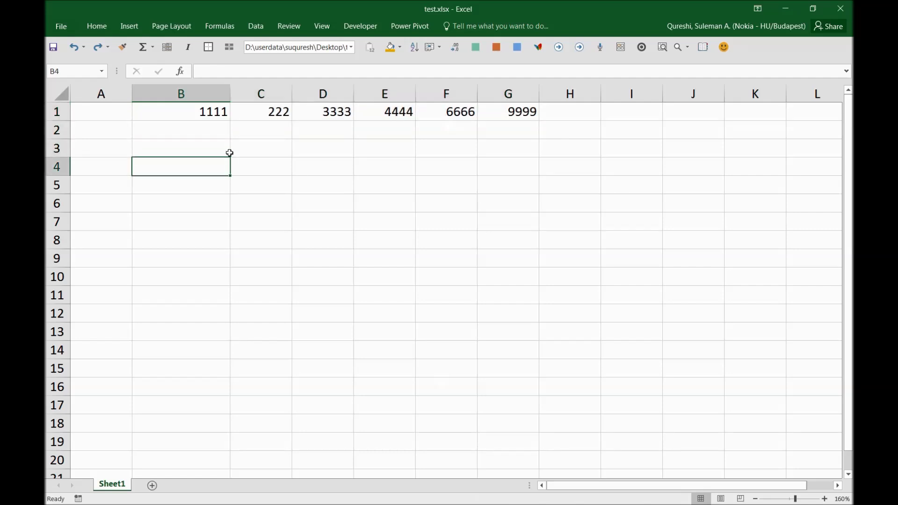
pyautogui.write('=')
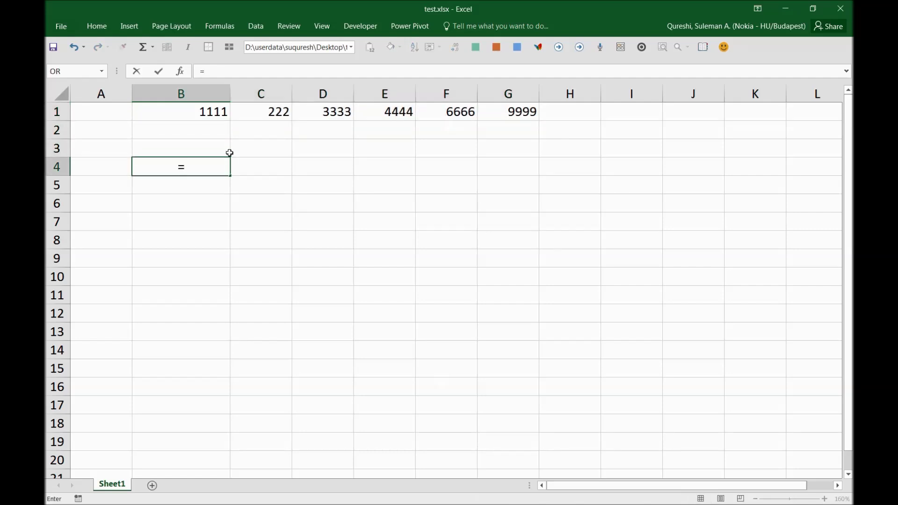
pyautogui.write('lookup')
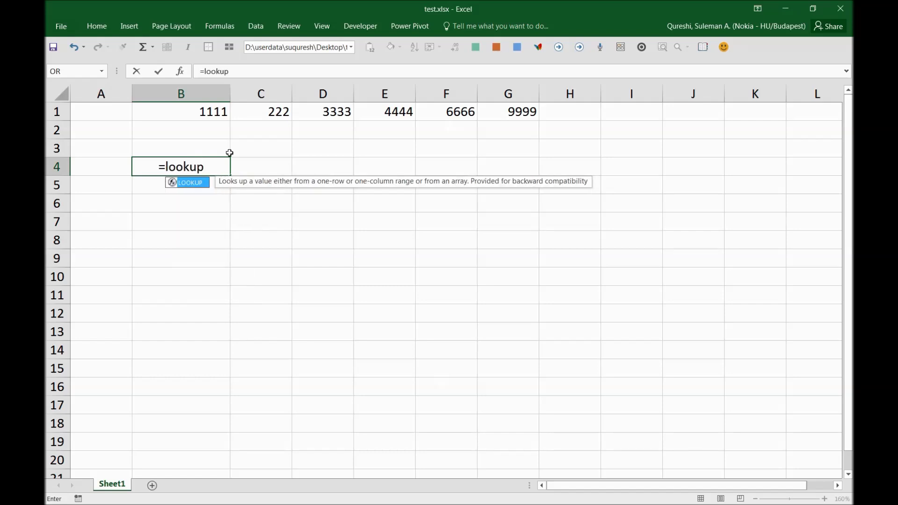
pyautogui.write('(')
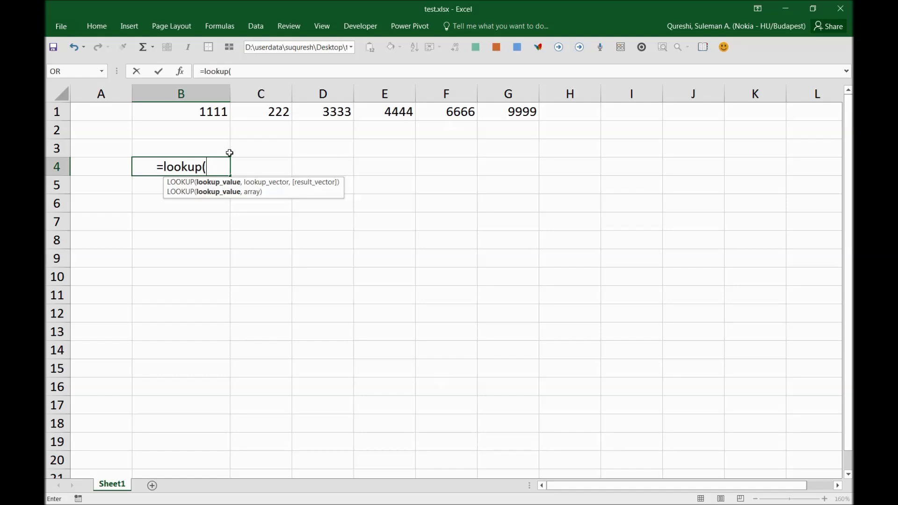
pyautogui.write('1')
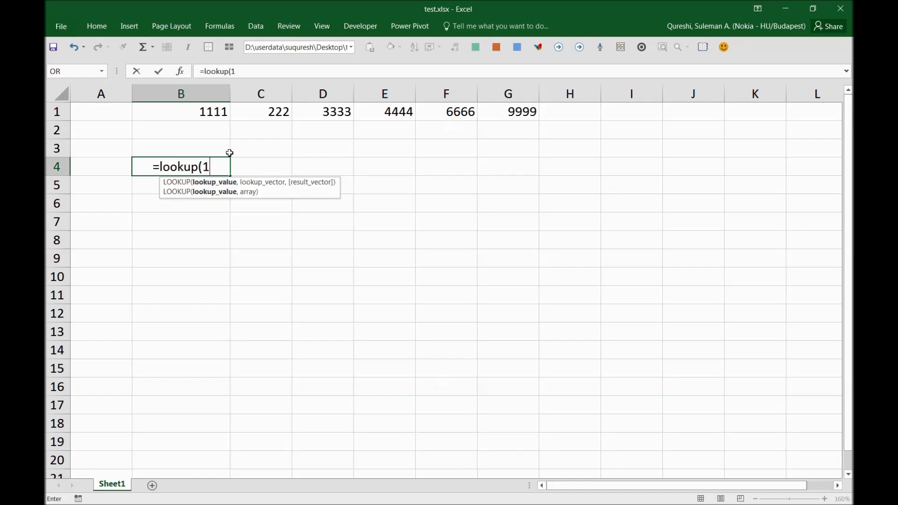
pyautogui.write('E100')
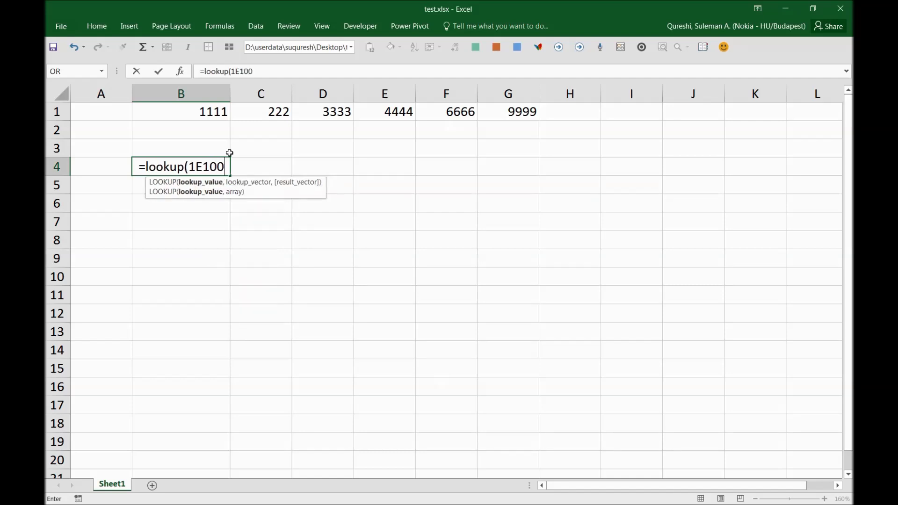
pyautogui.write(',')
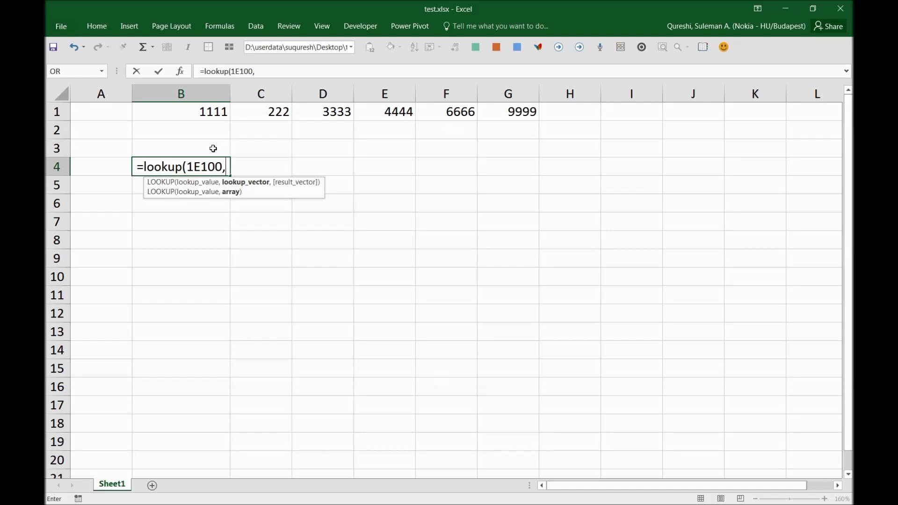
pyautogui.click(55, 109)
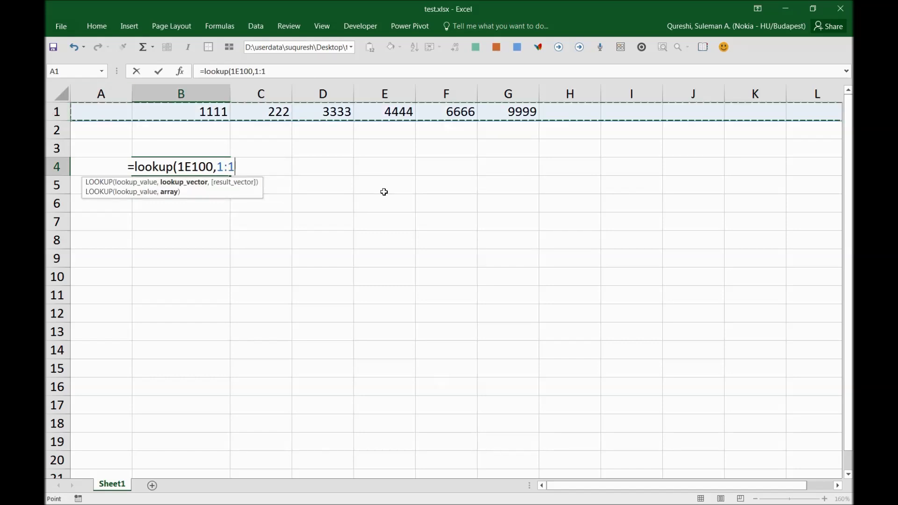
pyautogui.press('Return')
pyautogui.press('Up')
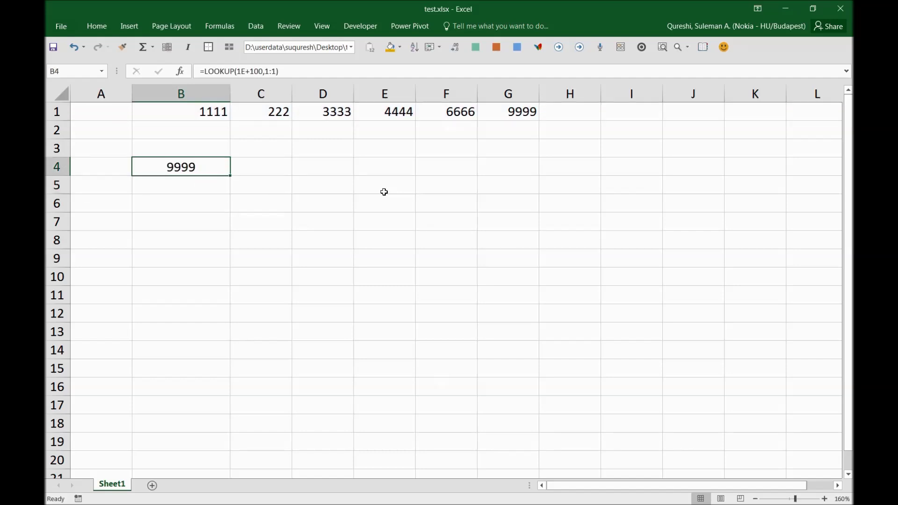
pyautogui.click(531, 118)
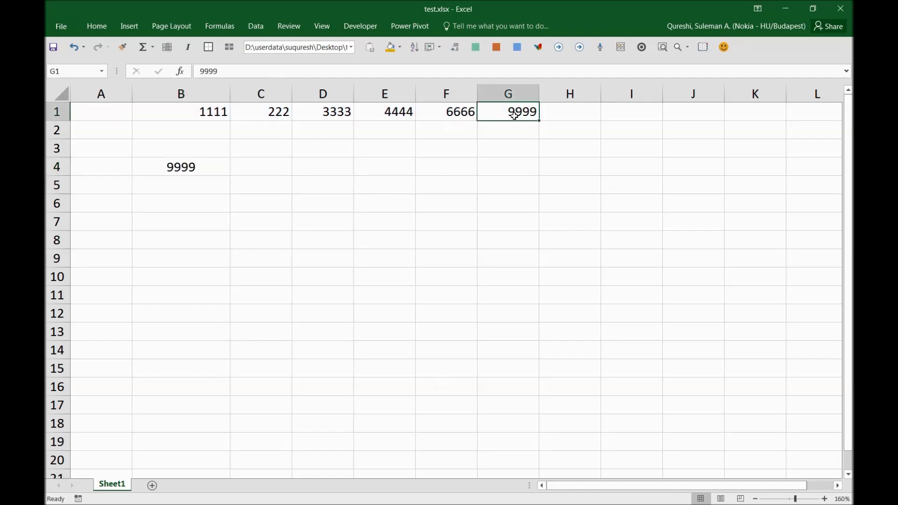
# - Fill G1 orange, add 8888 in H1, and check B4's LOOKUP formula now returns 8888
pyautogui.click(390, 47)
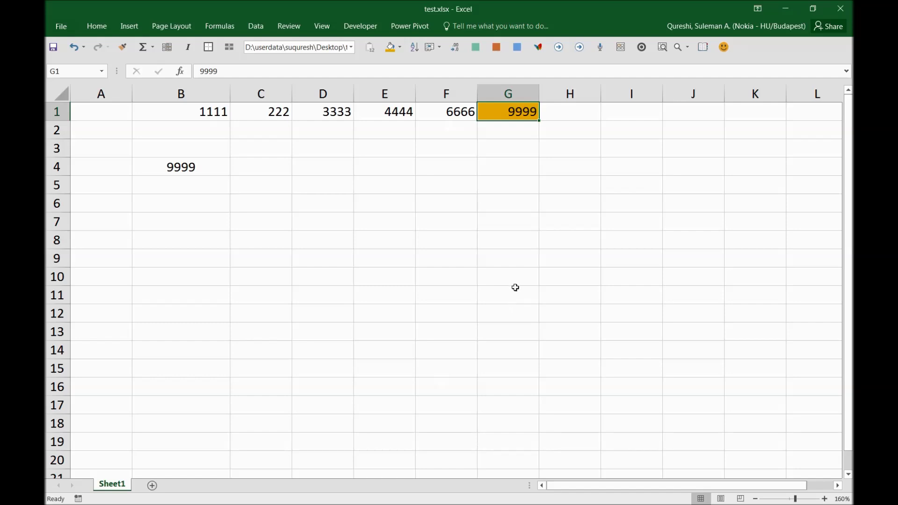
pyautogui.click(549, 109)
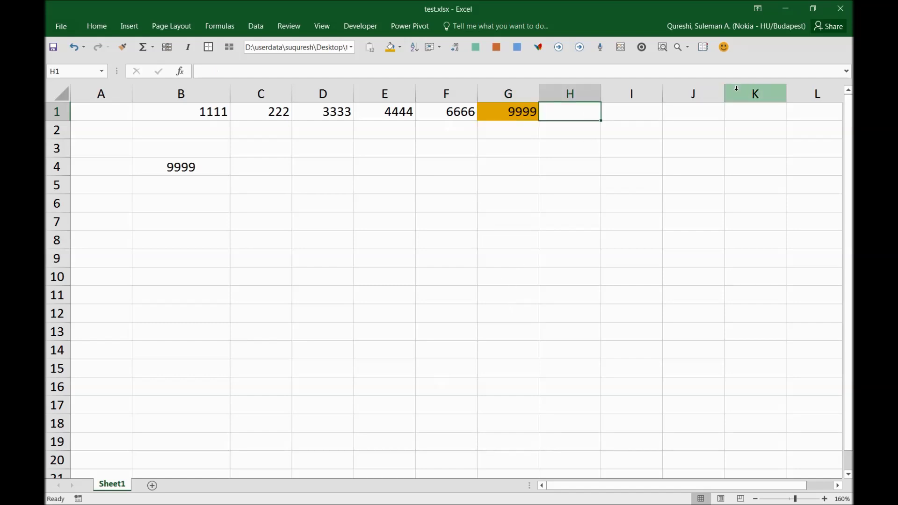
pyautogui.write('8888')
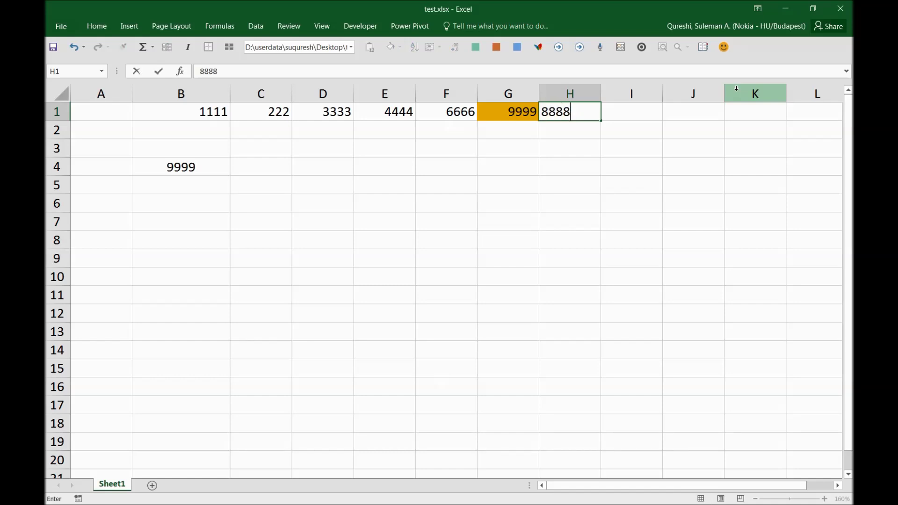
pyautogui.press('Return')
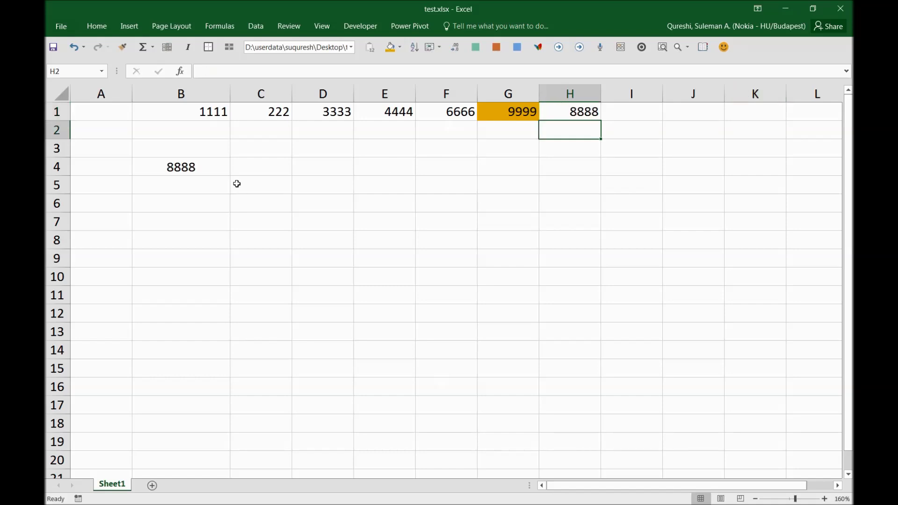
pyautogui.click(202, 166)
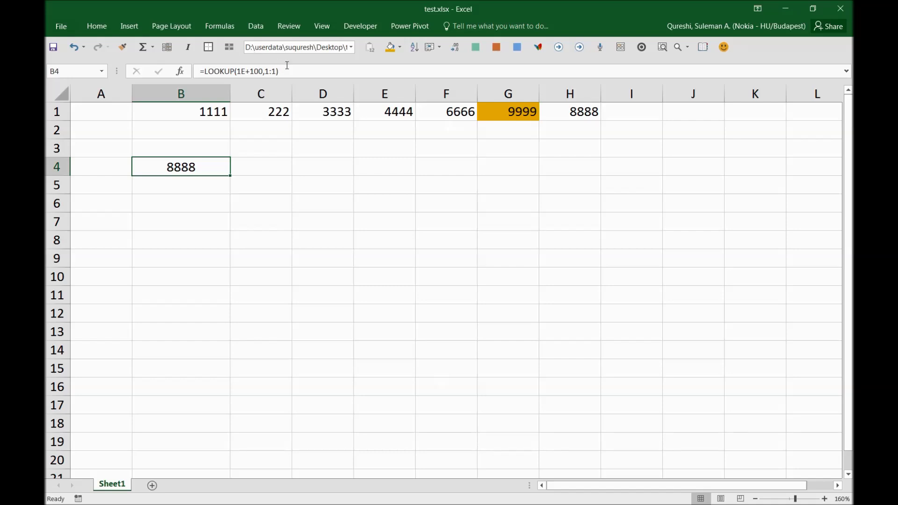
pyautogui.moveTo(279, 71); pyautogui.dragTo(186, 80)
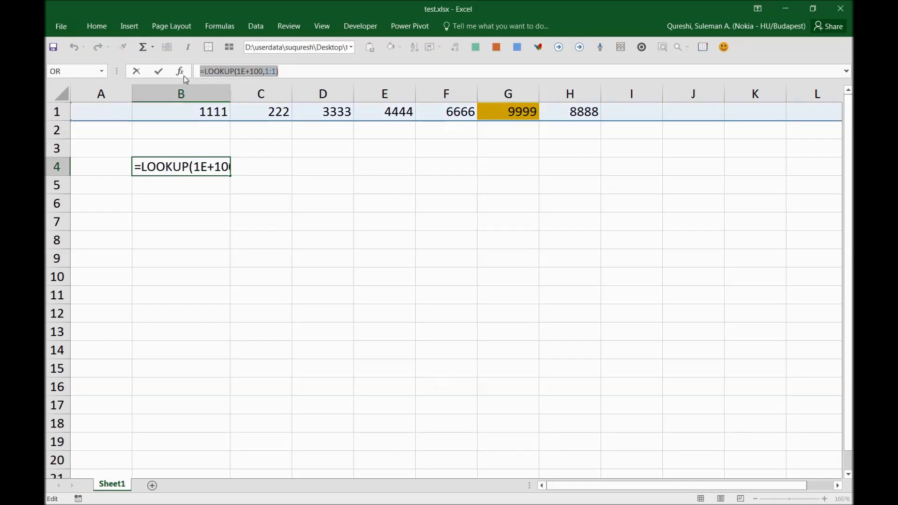
pyautogui.moveTo(235, 71); pyautogui.dragTo(275, 70)
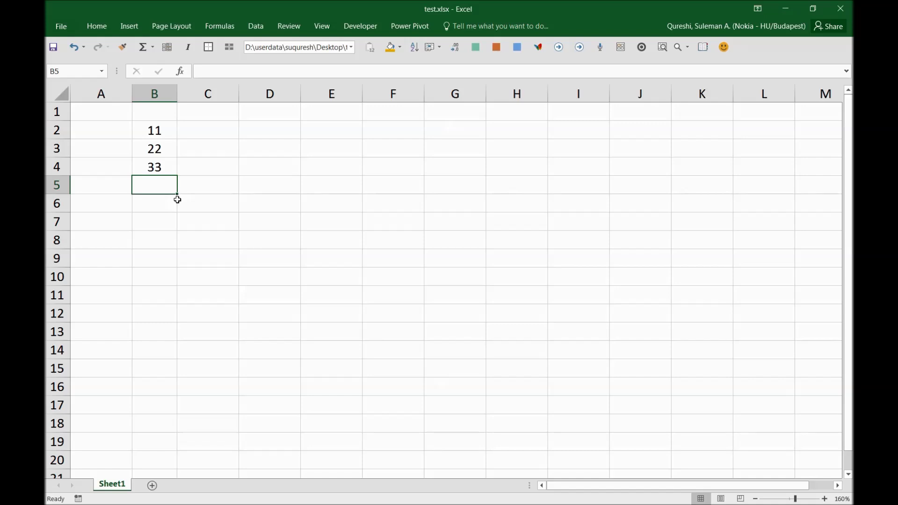
# - Enter =SUM(B2:B4) in B5 for a total of 66, then switch to formula view with Ctrl+~
pyautogui.write('=sum(')
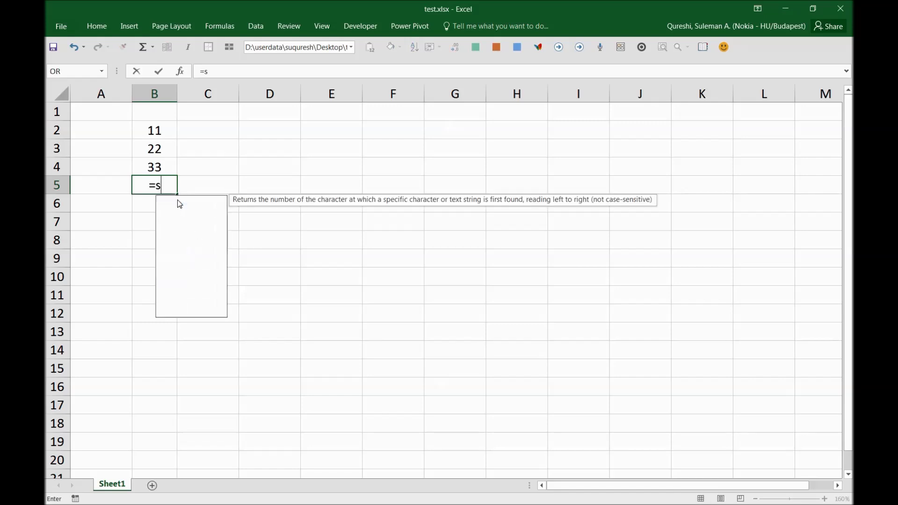
pyautogui.press('Up')
pyautogui.press('Up')
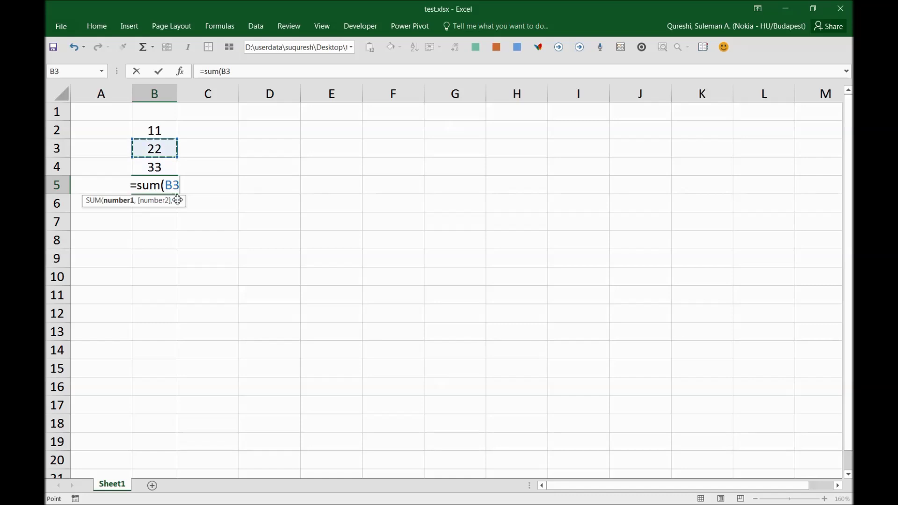
pyautogui.press('Up')
pyautogui.hotkey('shift', 'Down')
pyautogui.hotkey('shift', 'Down')
pyautogui.press('Return')
pyautogui.press('Up')
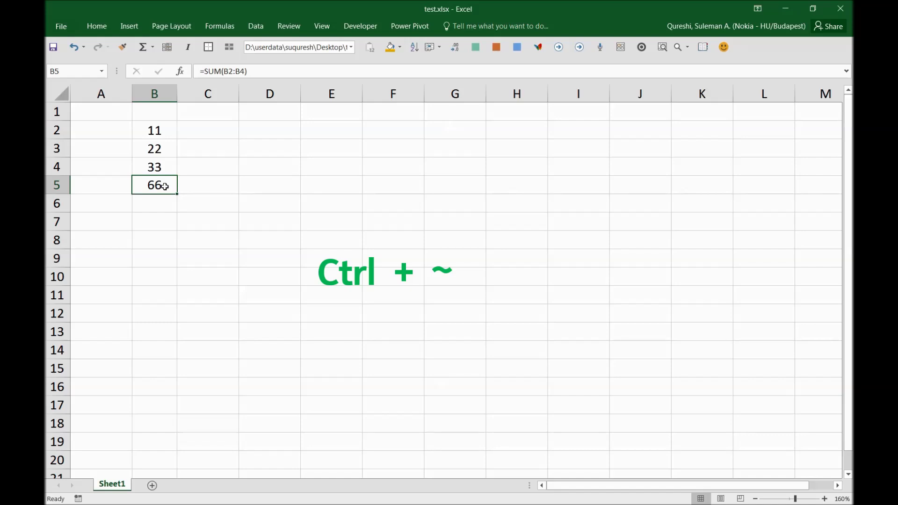
pyautogui.hotkey('ctrl', '`')
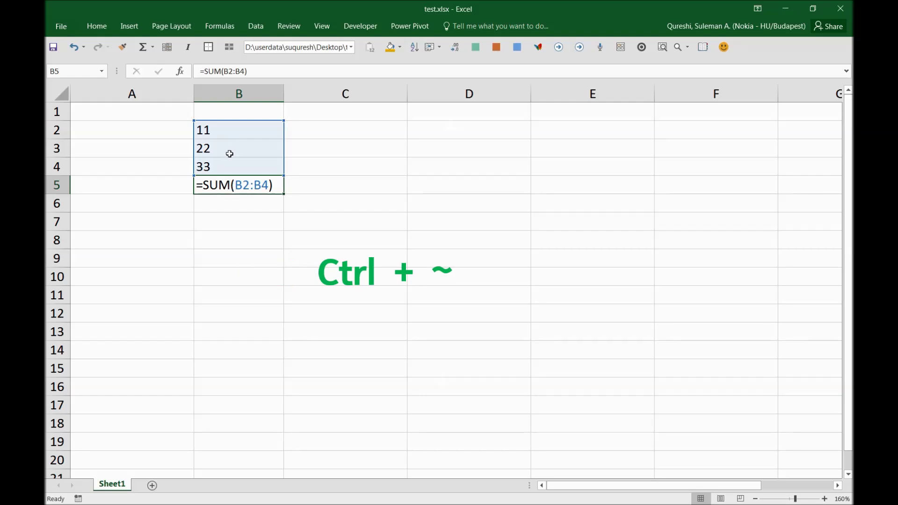
pyautogui.hotkey('ctrl', '`')
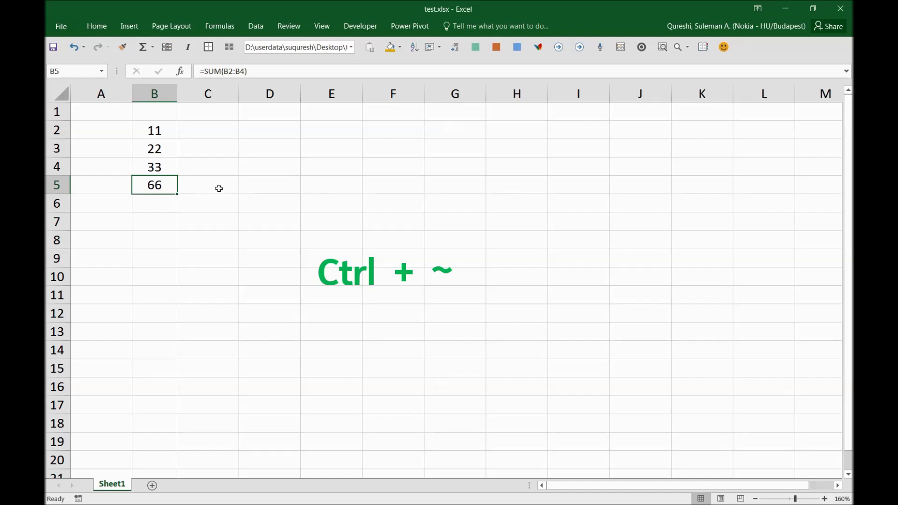
pyautogui.hotkey('ctrl', '`')
pyautogui.hotkey('ctrl', '`')
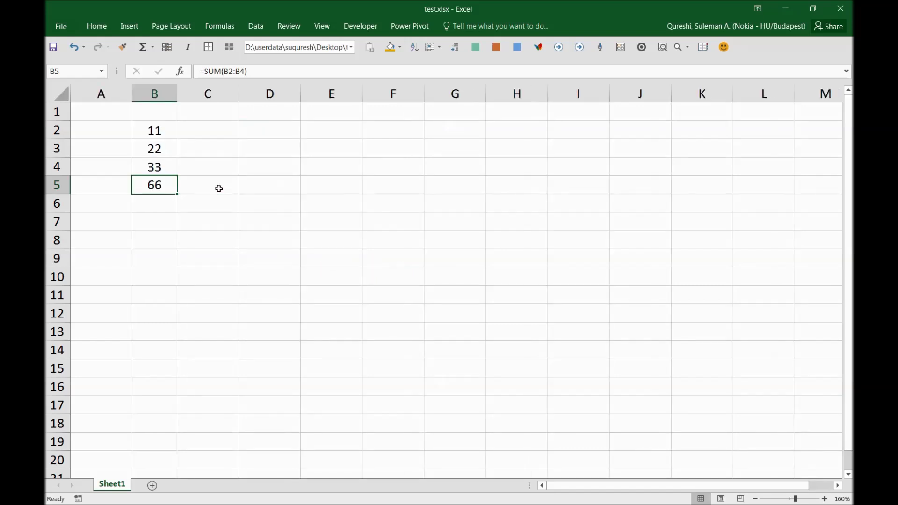